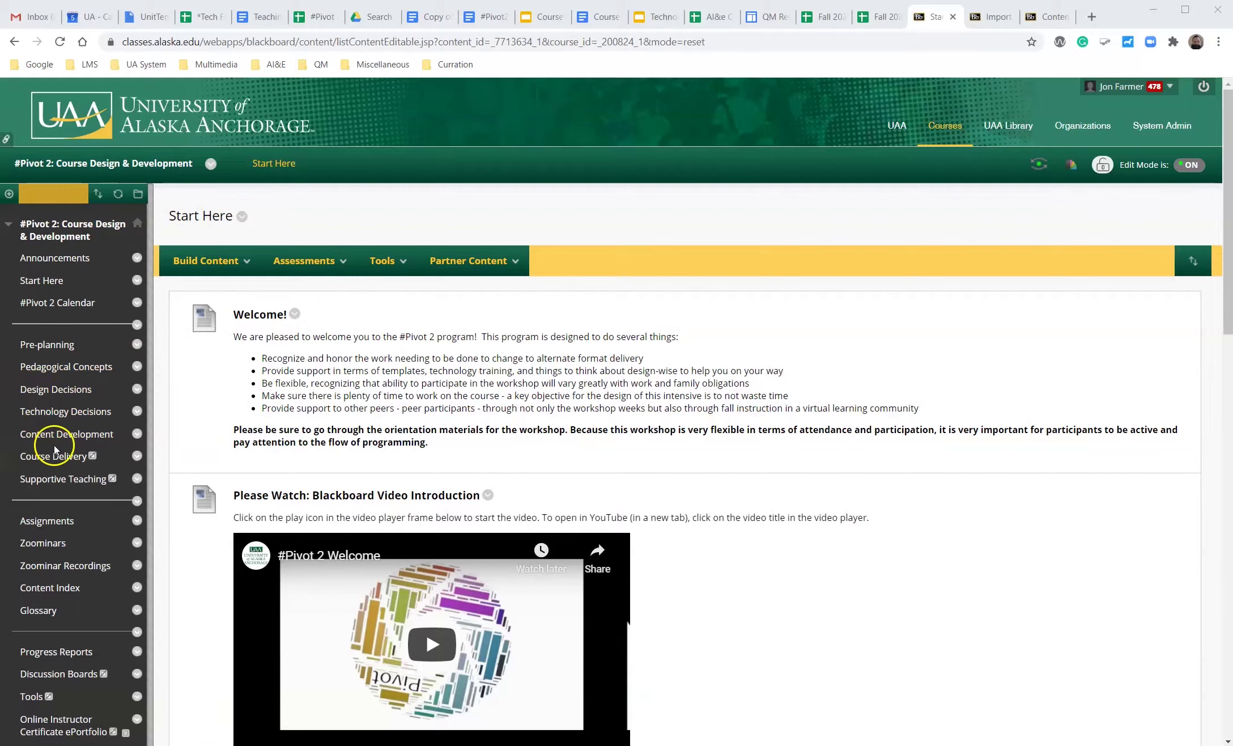
# Open the Design Decisions section of the course menu
pyautogui.click(61, 397)
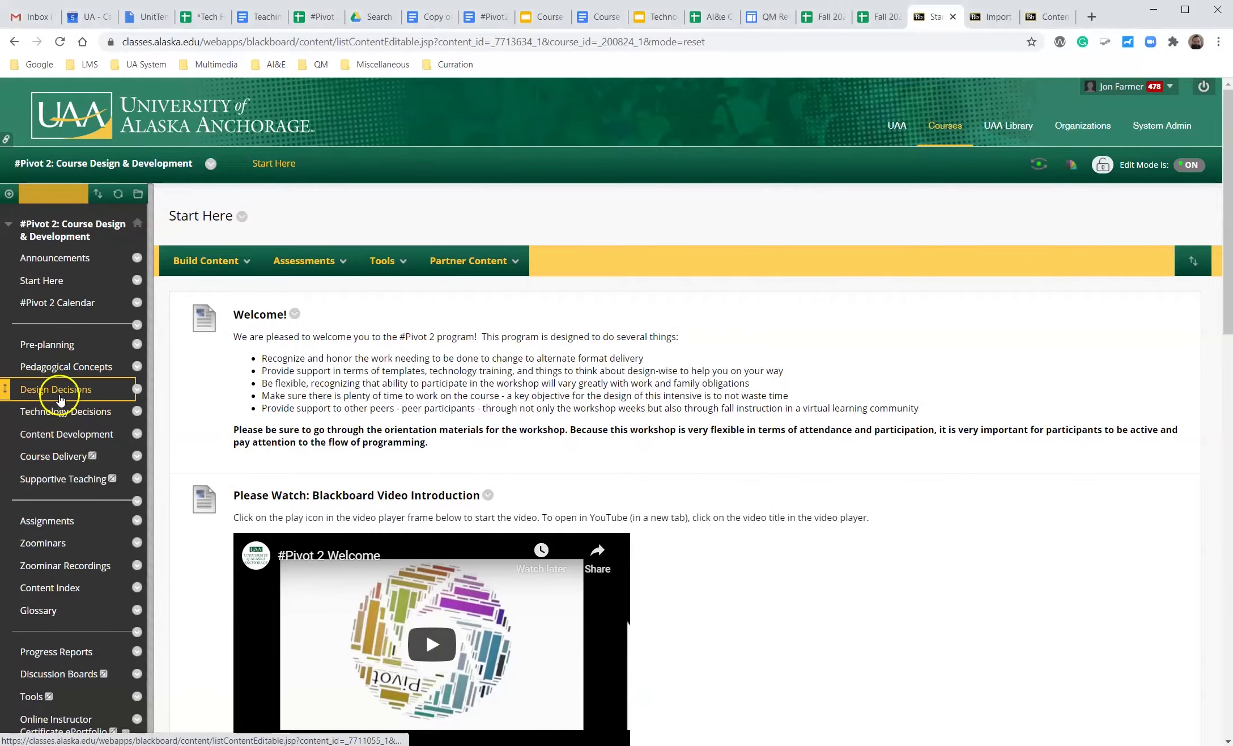
pyautogui.scroll(-3, 286, 507)
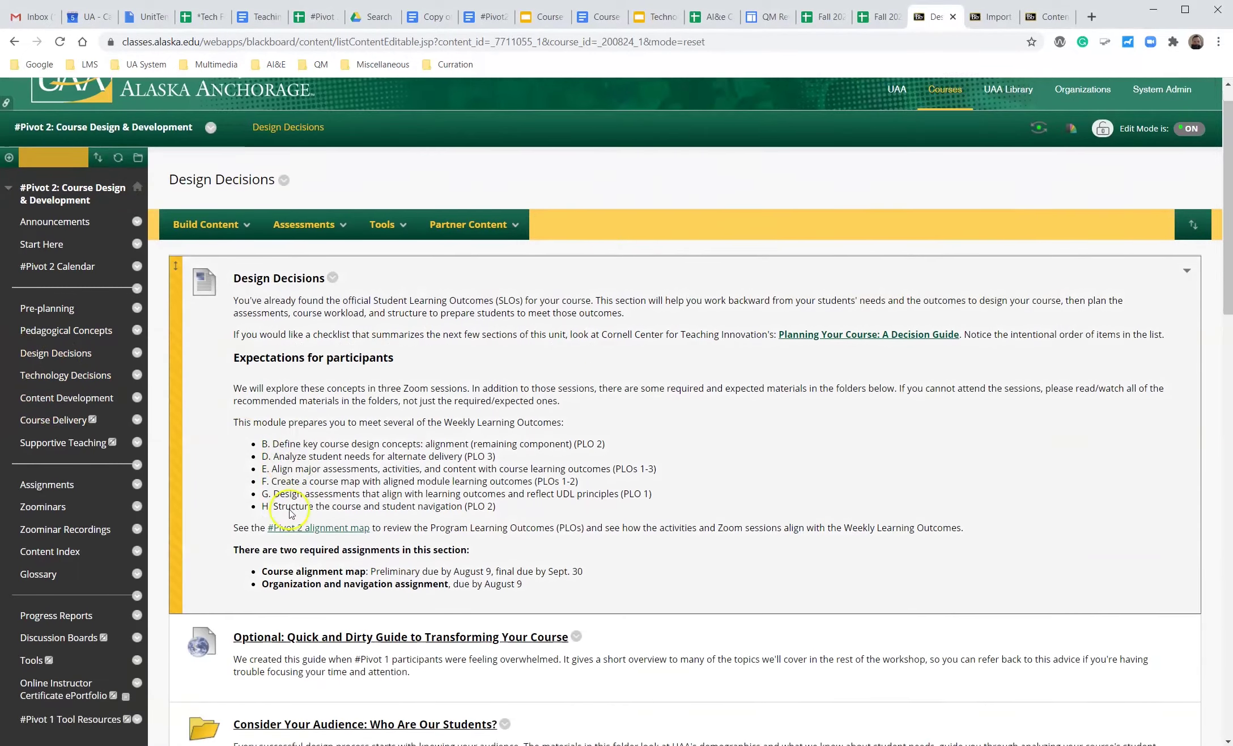
pyautogui.scroll(-10, 289, 514)
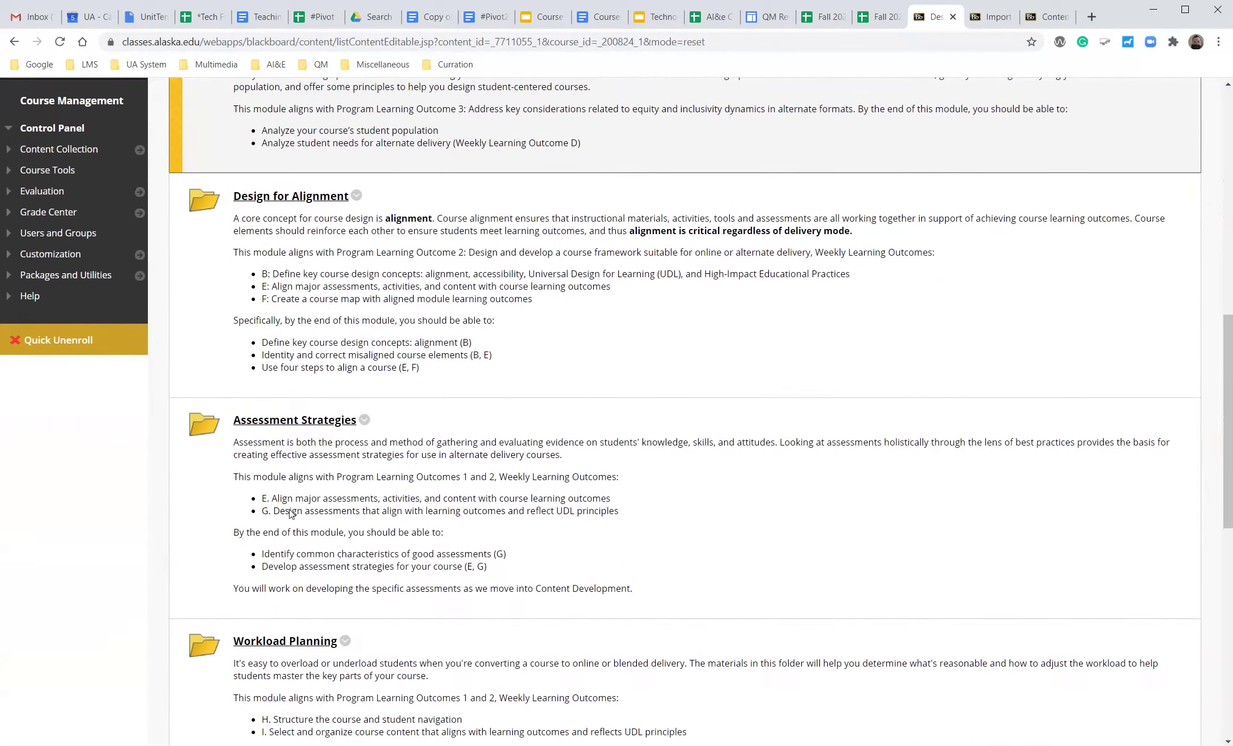
pyautogui.scroll(-6, 289, 514)
# Open Architecture & Navigation and scroll to Recommended: Template Units & Examples
pyautogui.click(289, 492)
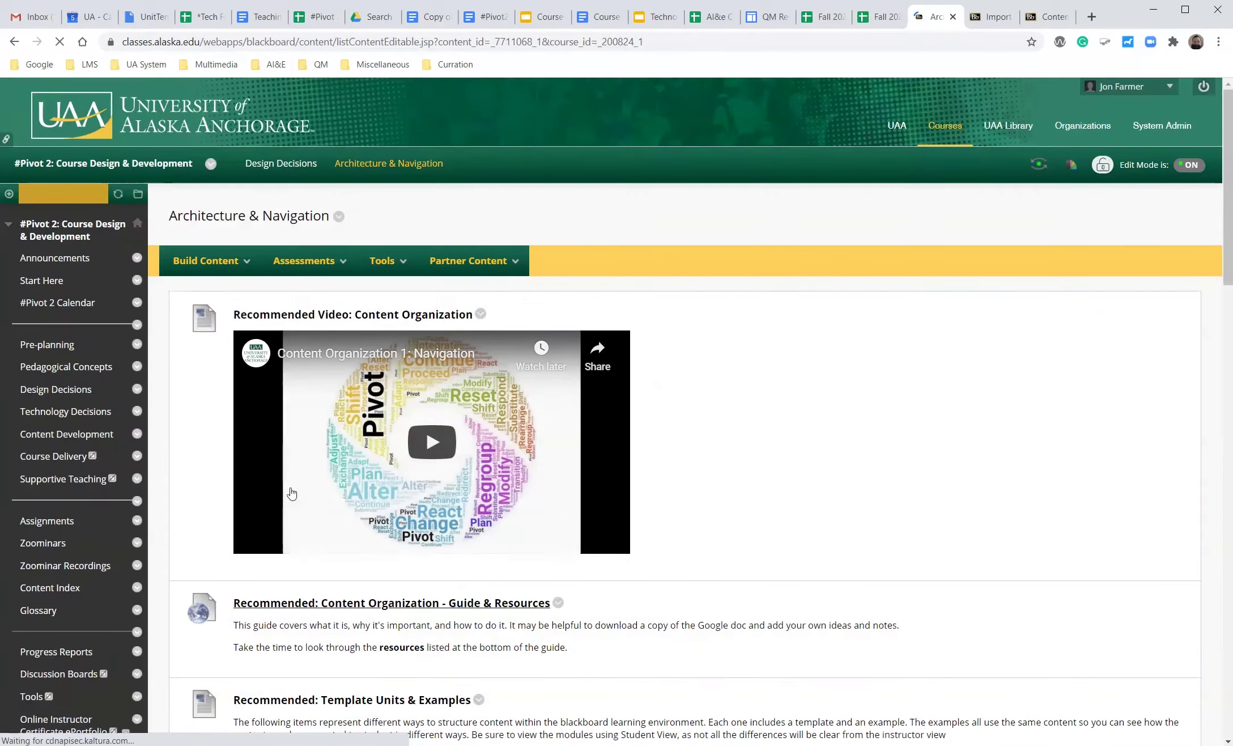
pyautogui.click(203, 540)
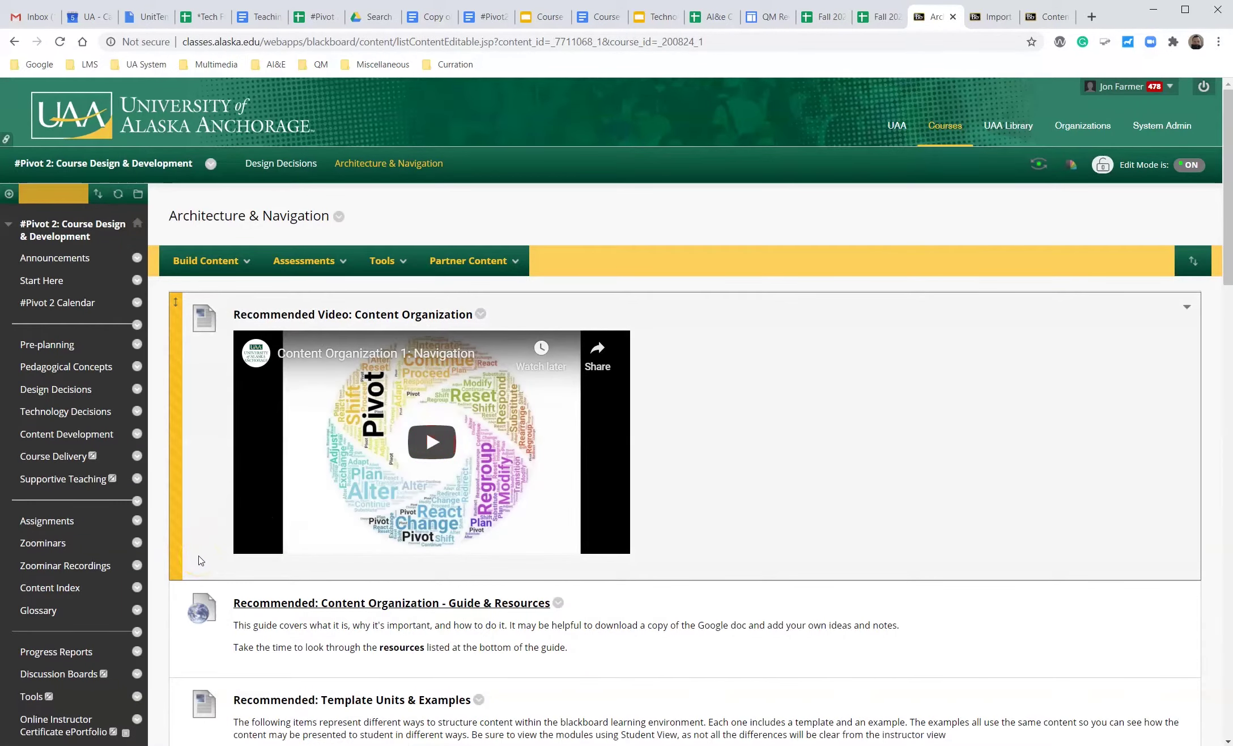
pyautogui.scroll(-5, 201, 561)
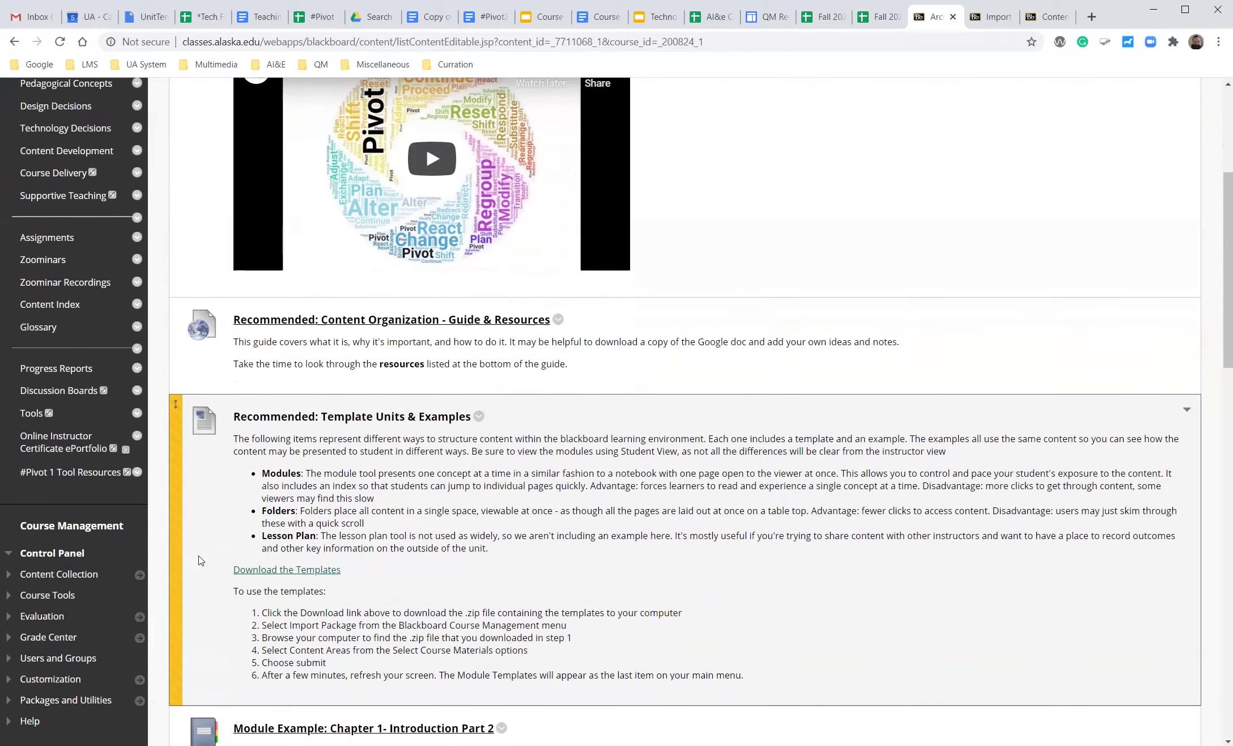
pyautogui.scroll(-1, 199, 560)
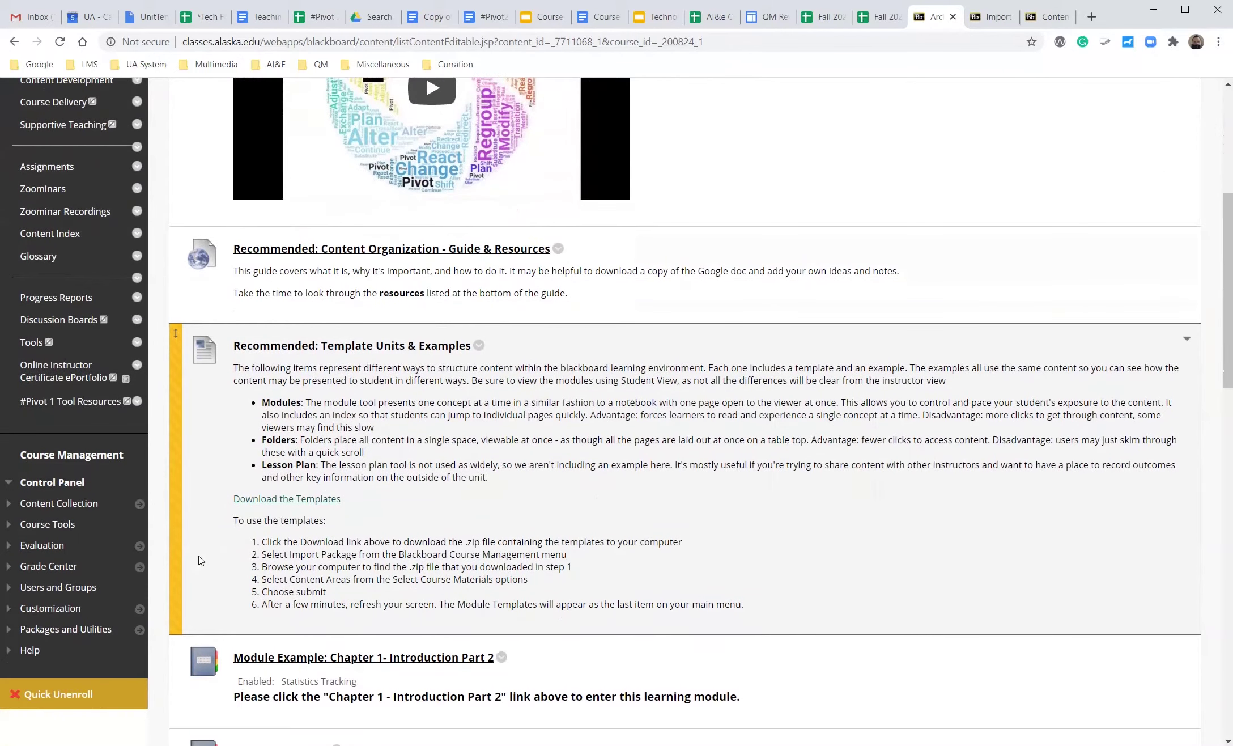
# Open UnitTemplates.zip in Google Drive, dismiss the account notice, and download the package
pyautogui.click(290, 499)
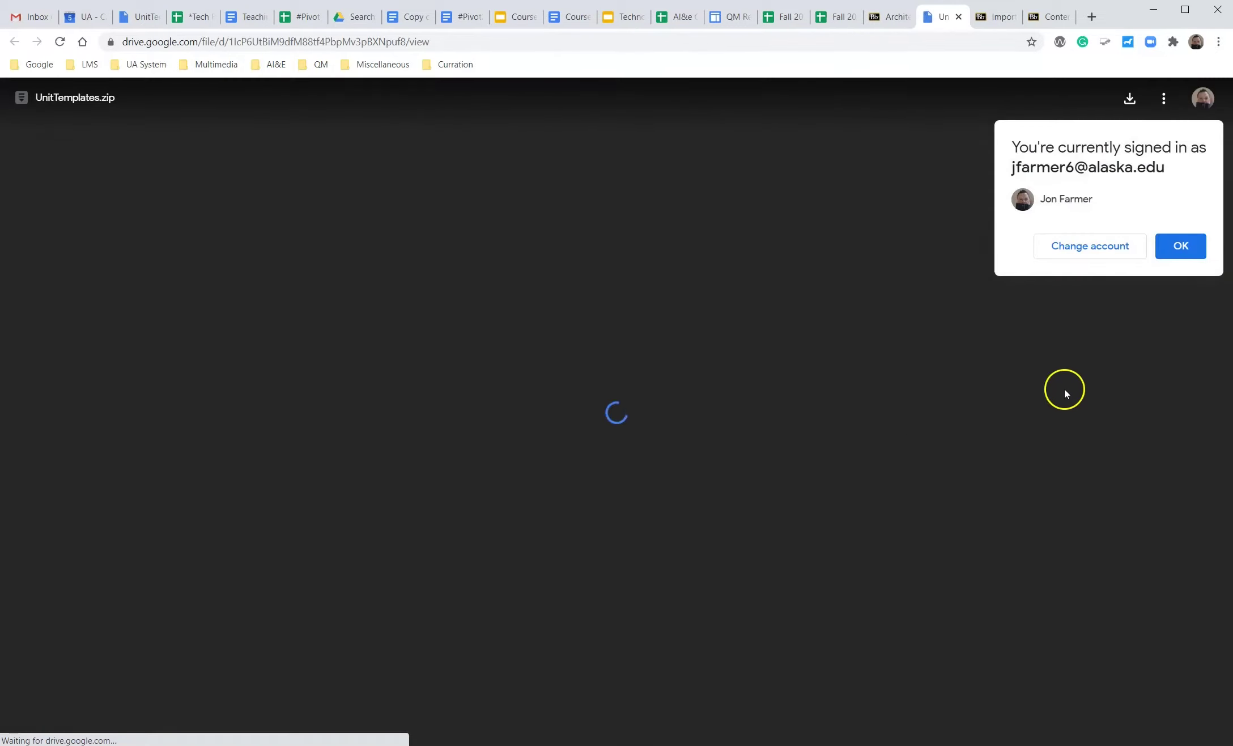
pyautogui.click(1179, 244)
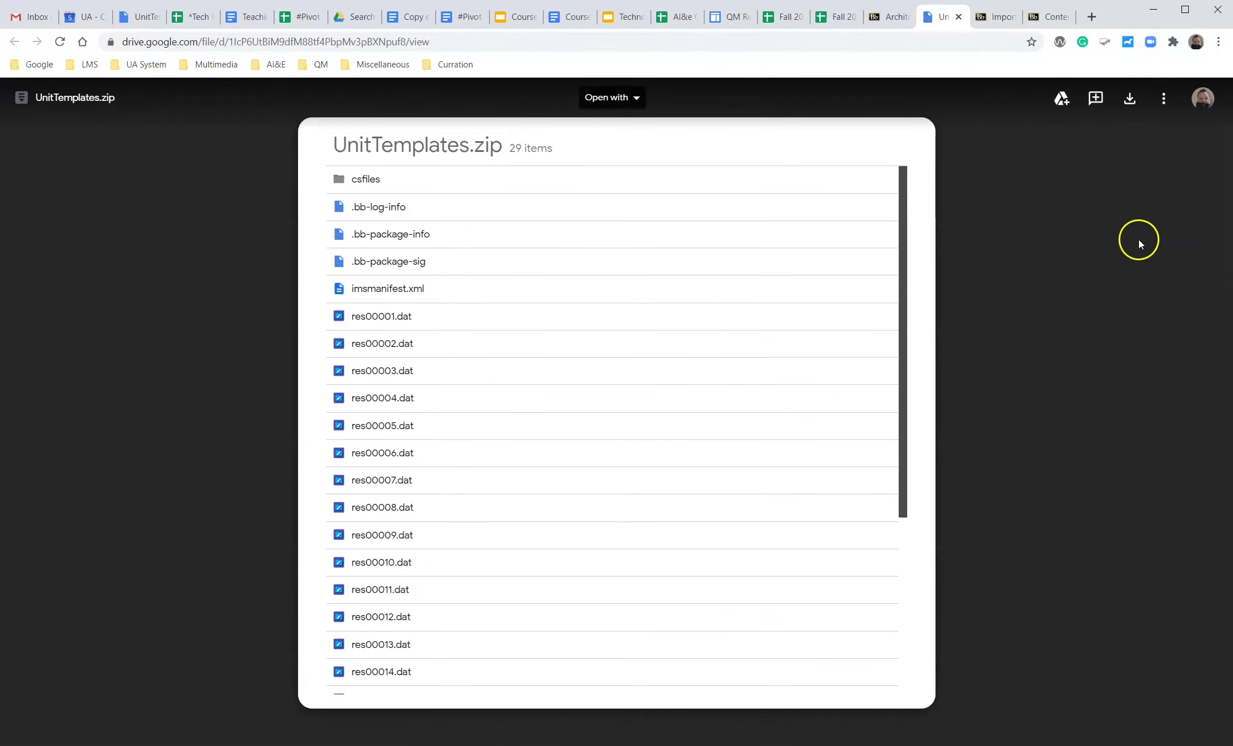
pyautogui.click(1131, 102)
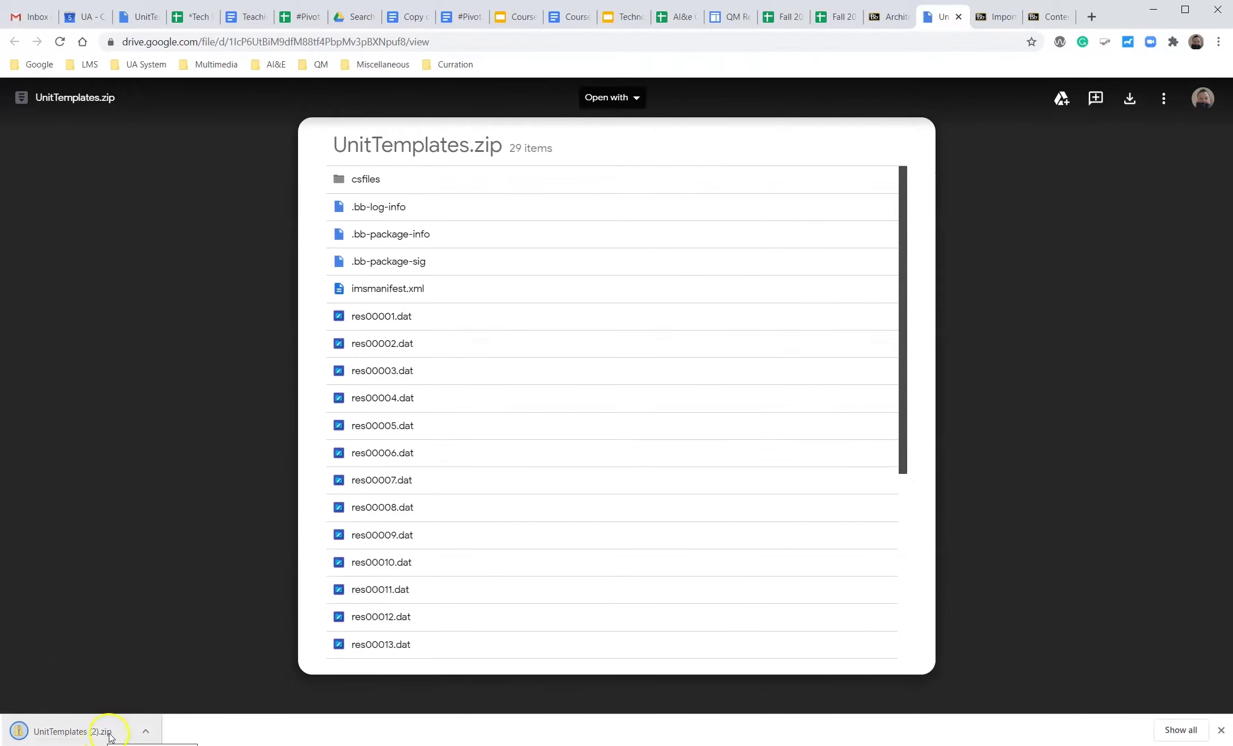
pyautogui.click(79, 732)
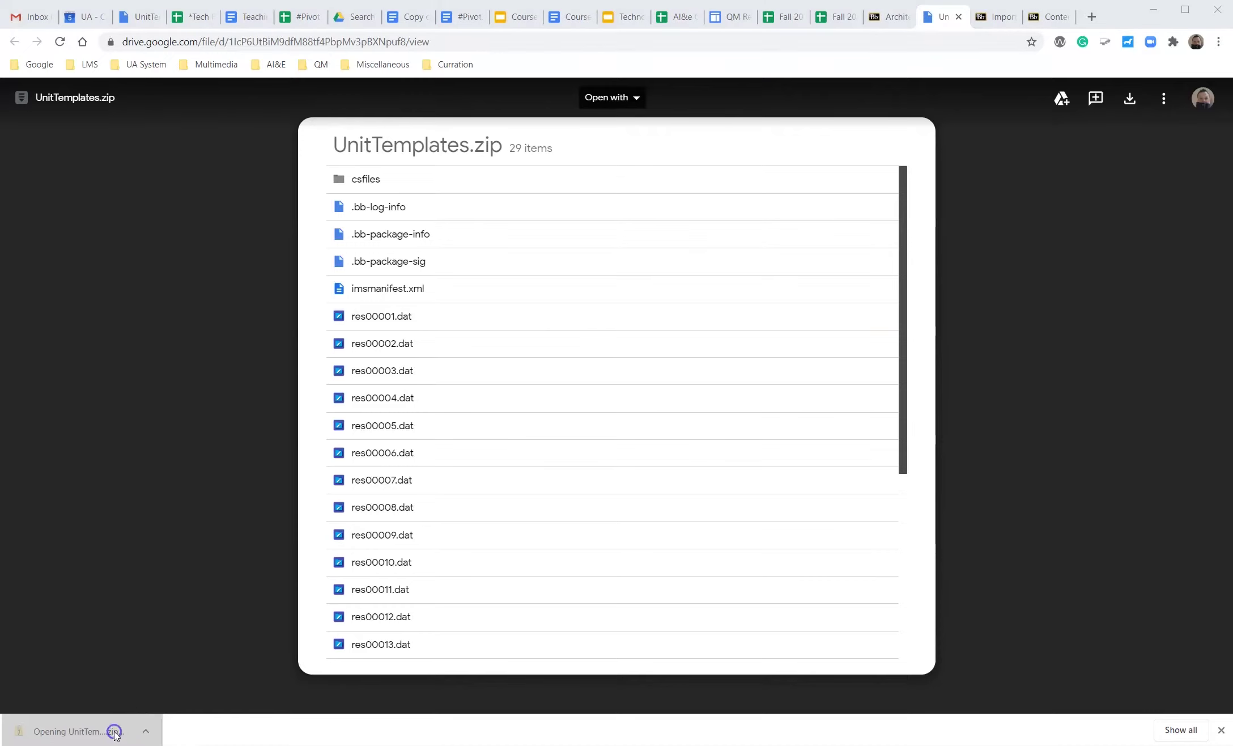
pyautogui.click(730, 321)
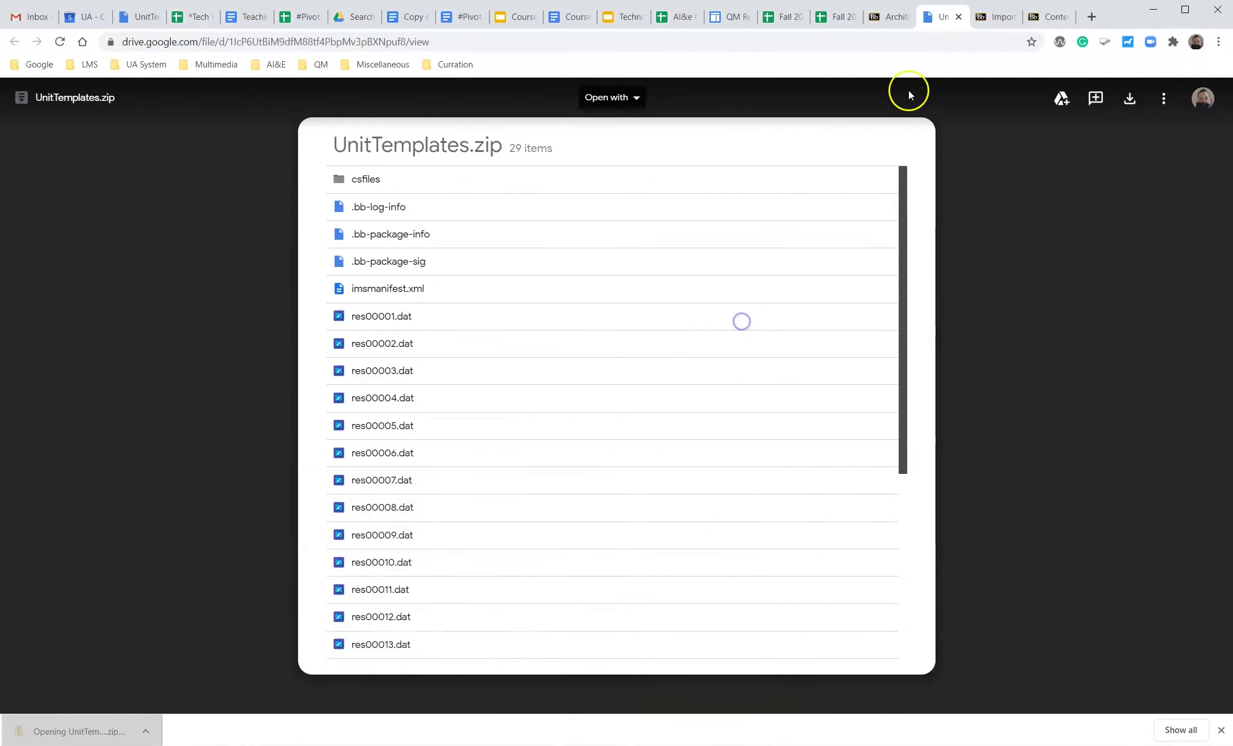
# Open the Import Package form via Packages and Utilities > Import Package / View Logs
pyautogui.click(983, 21)
pyautogui.scroll(3, 114, 335)
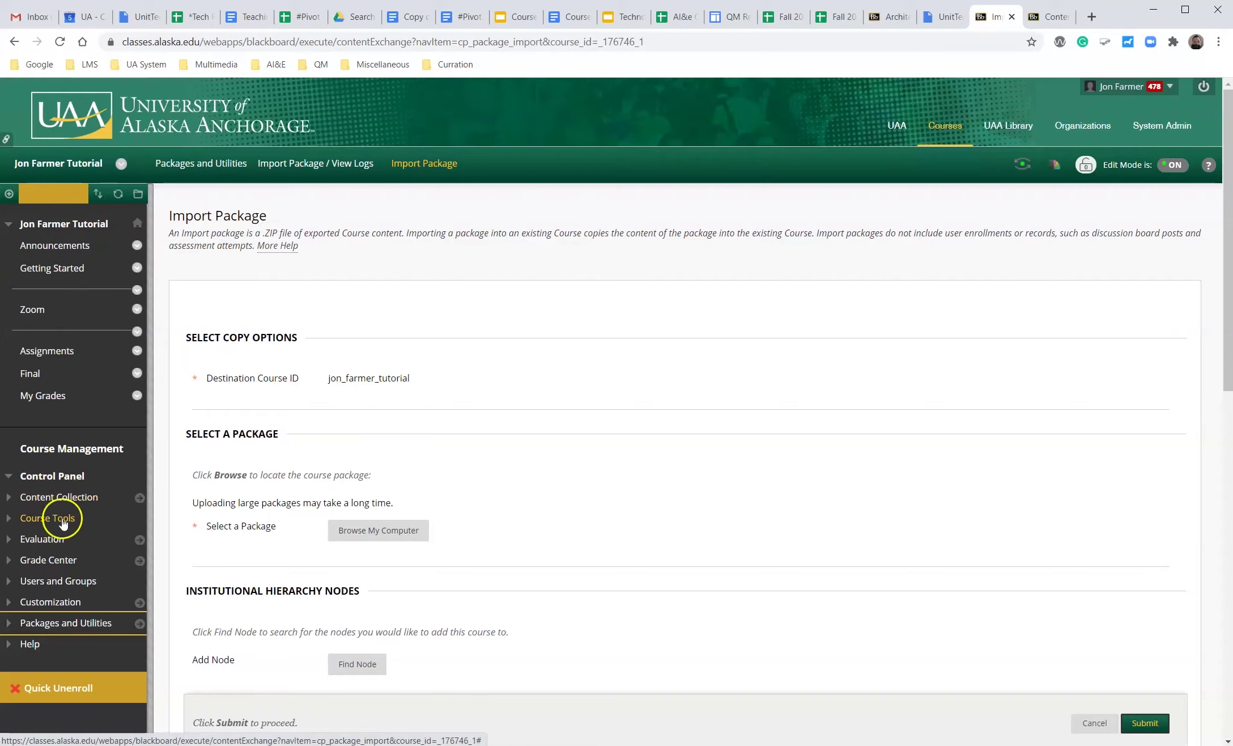
pyautogui.click(38, 628)
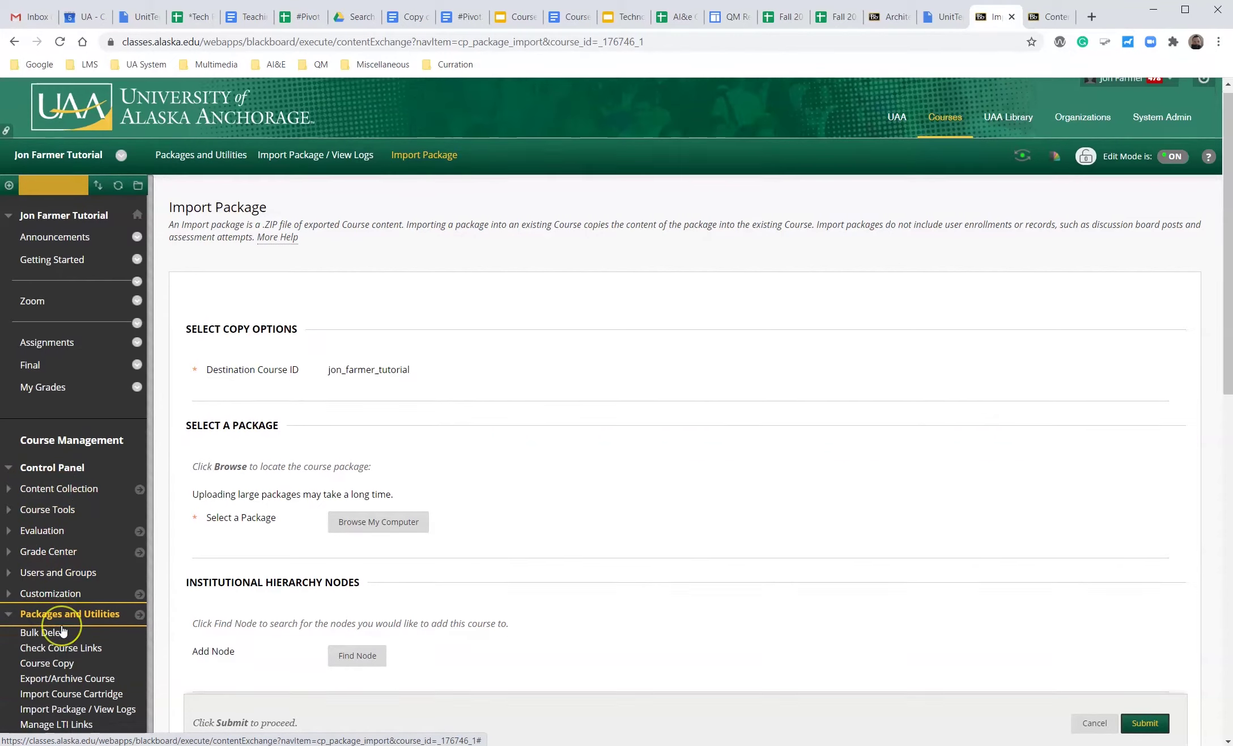
pyautogui.scroll(-1, 57, 632)
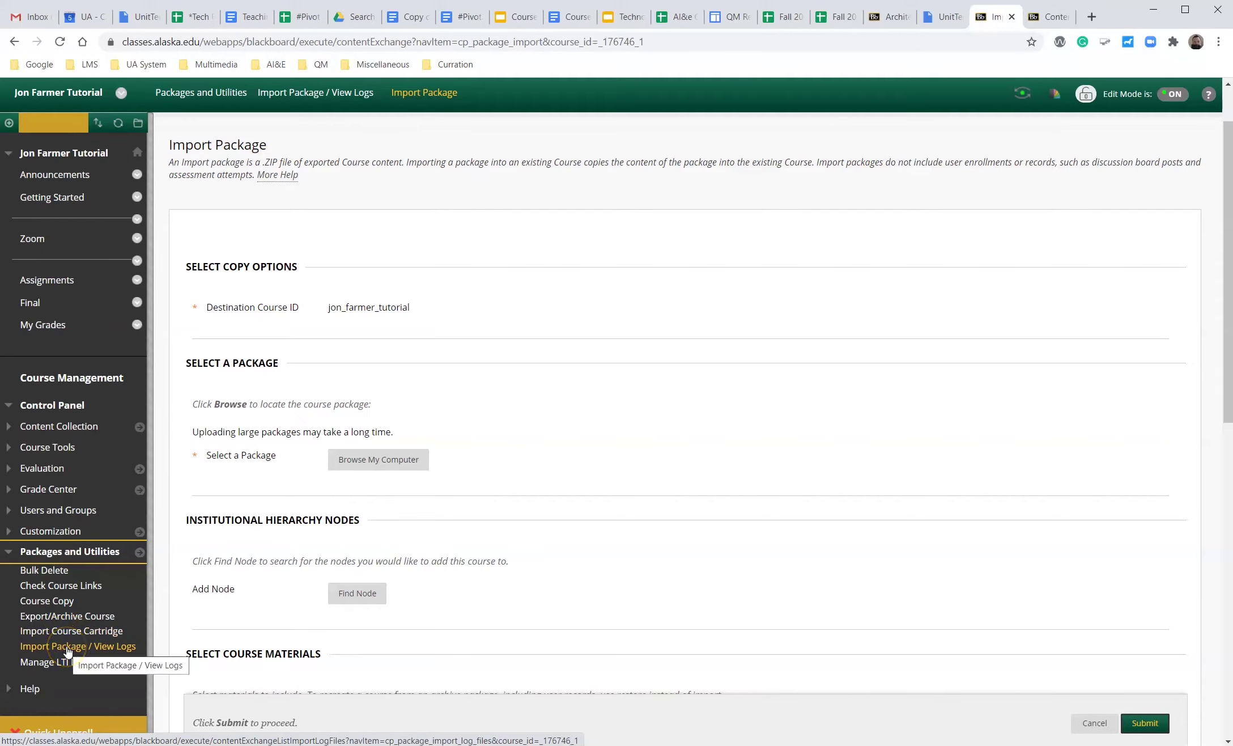
pyautogui.click(66, 651)
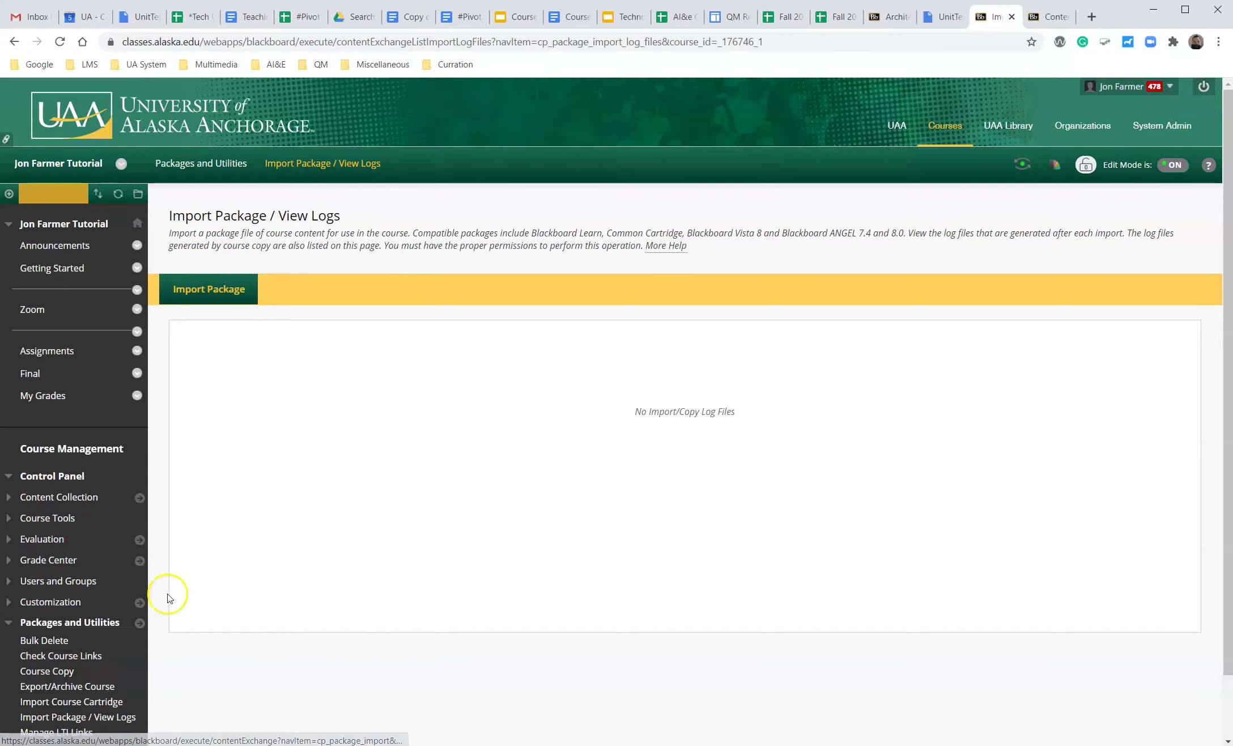
pyautogui.scroll(-2, 93, 674)
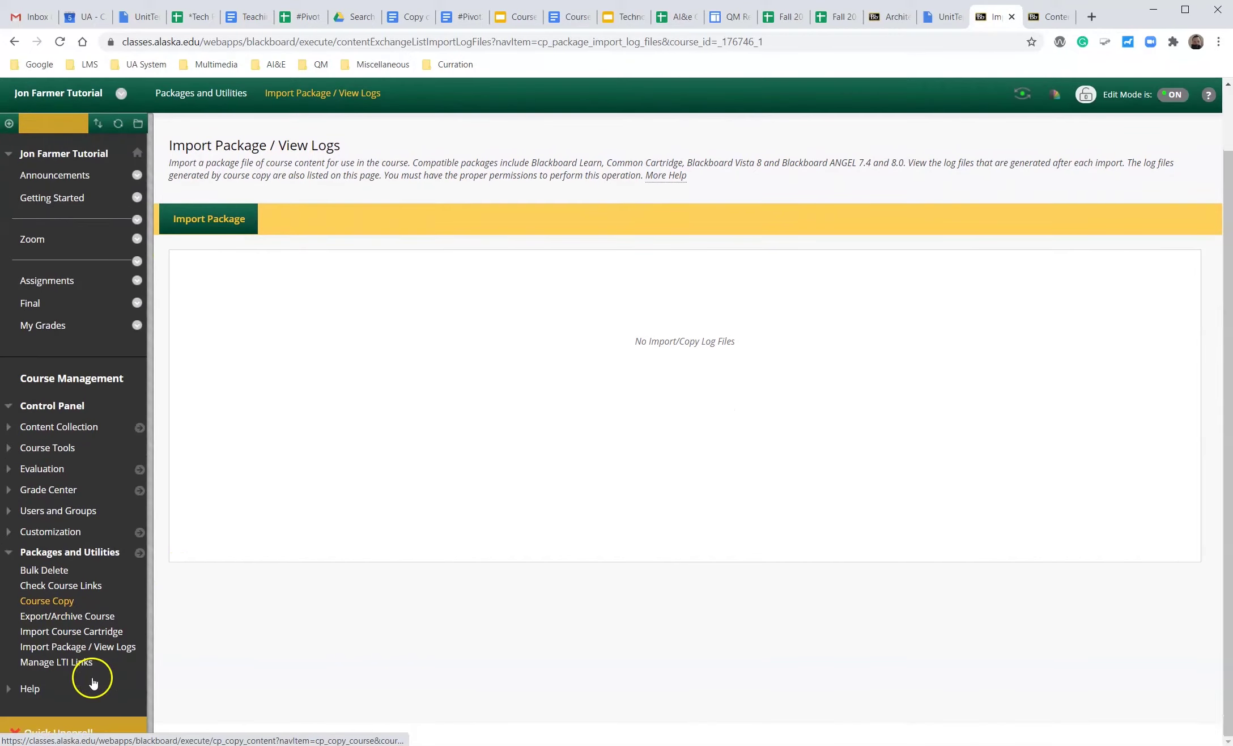
pyautogui.click(96, 633)
pyautogui.scroll(-2, 98, 637)
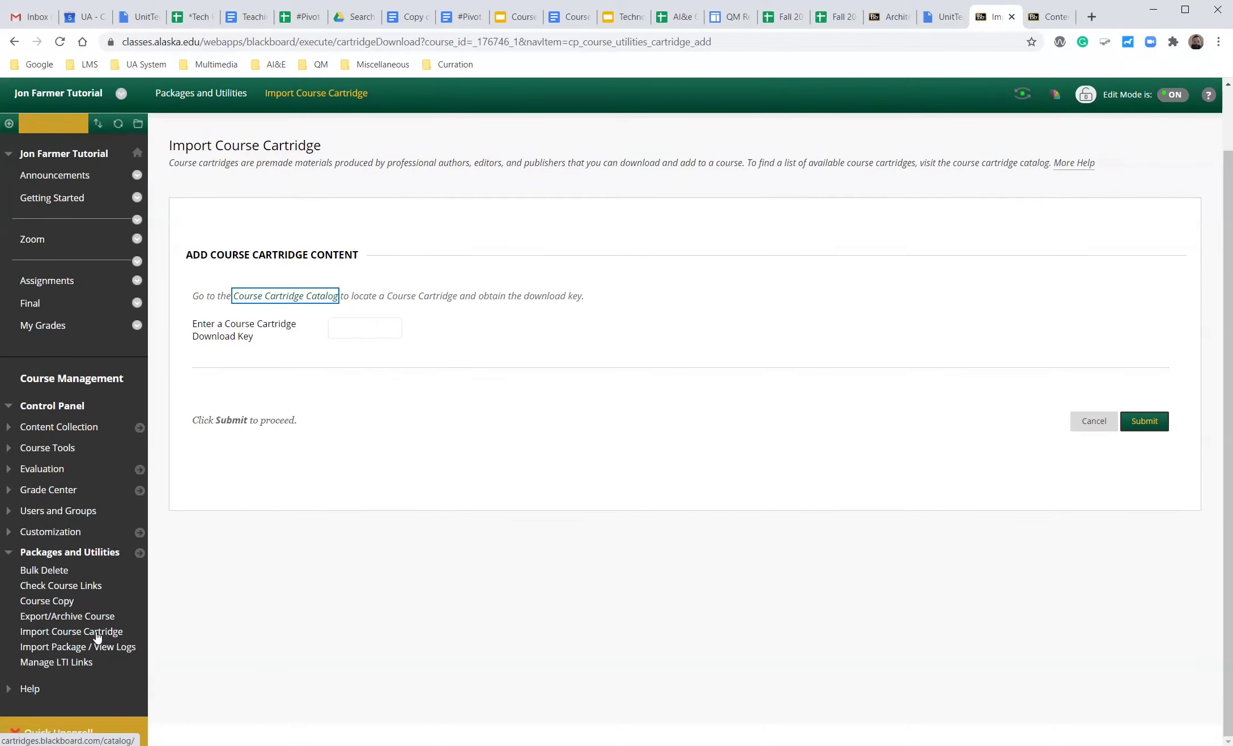
pyautogui.click(97, 649)
pyautogui.click(229, 290)
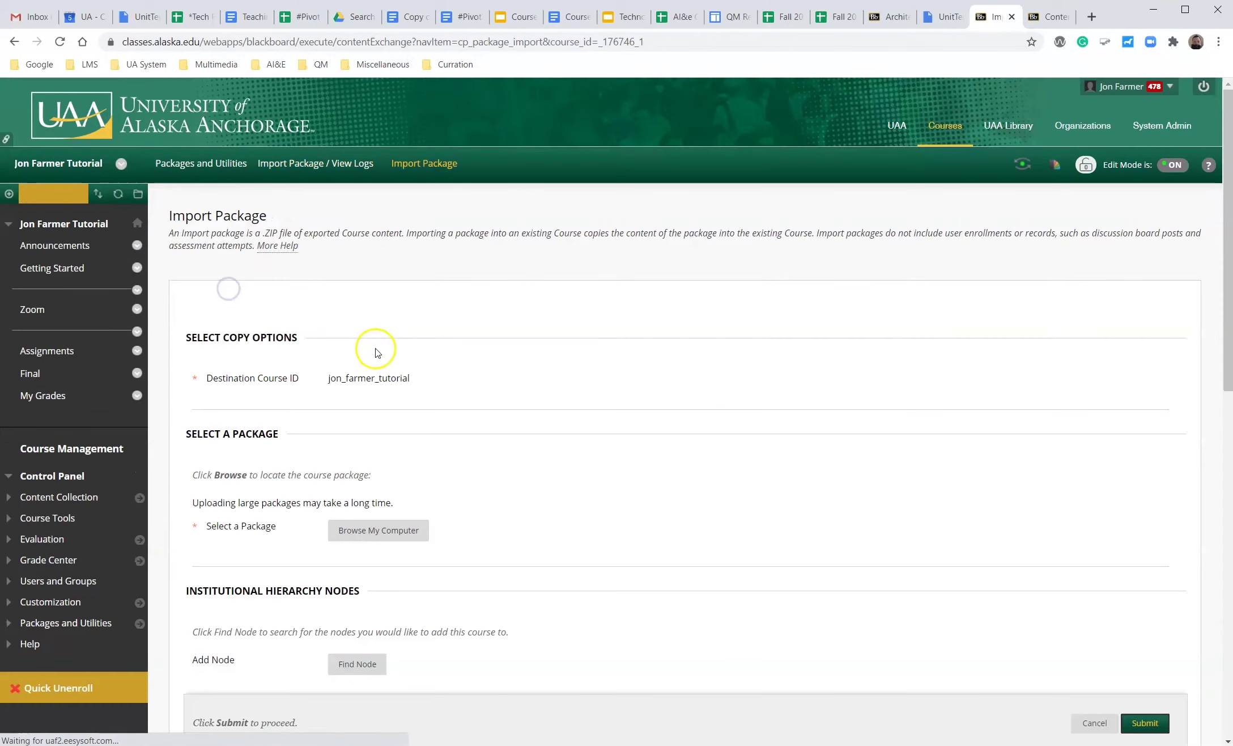
pyautogui.scroll(-2, 263, 543)
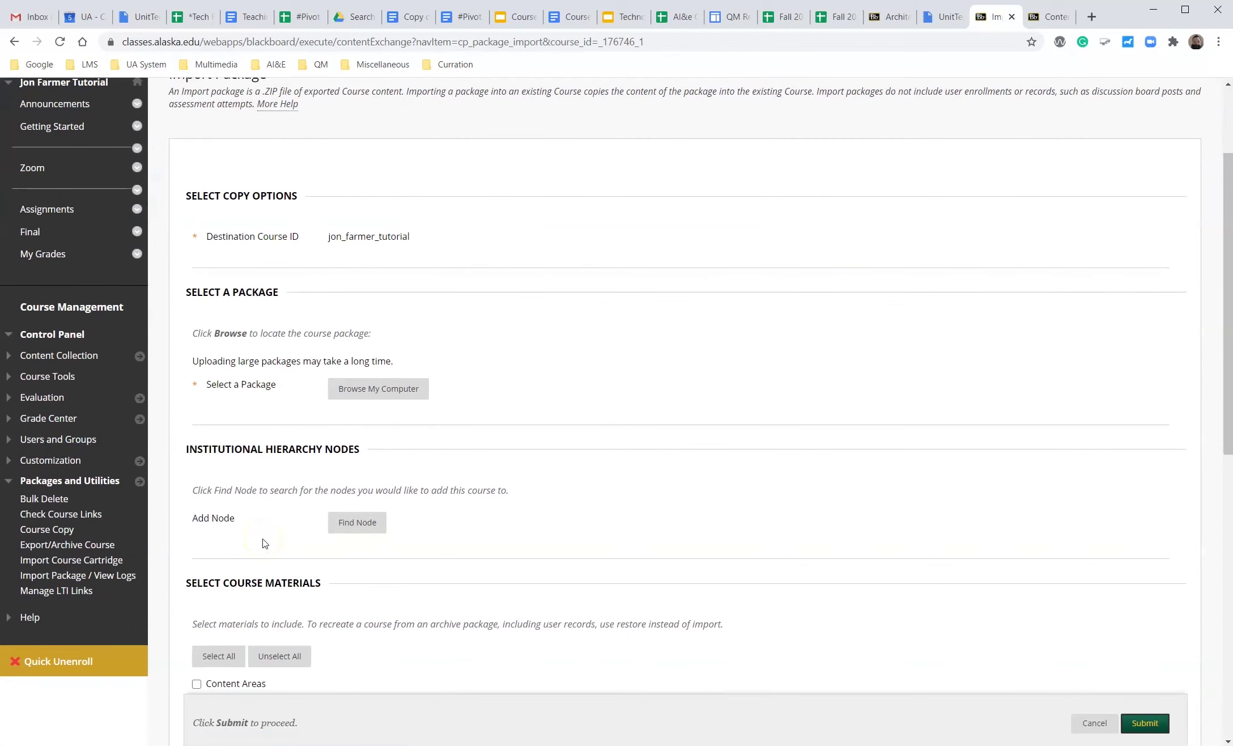
# Choose UnitTemplates (2).zip from Downloads as the package file
pyautogui.click(363, 397)
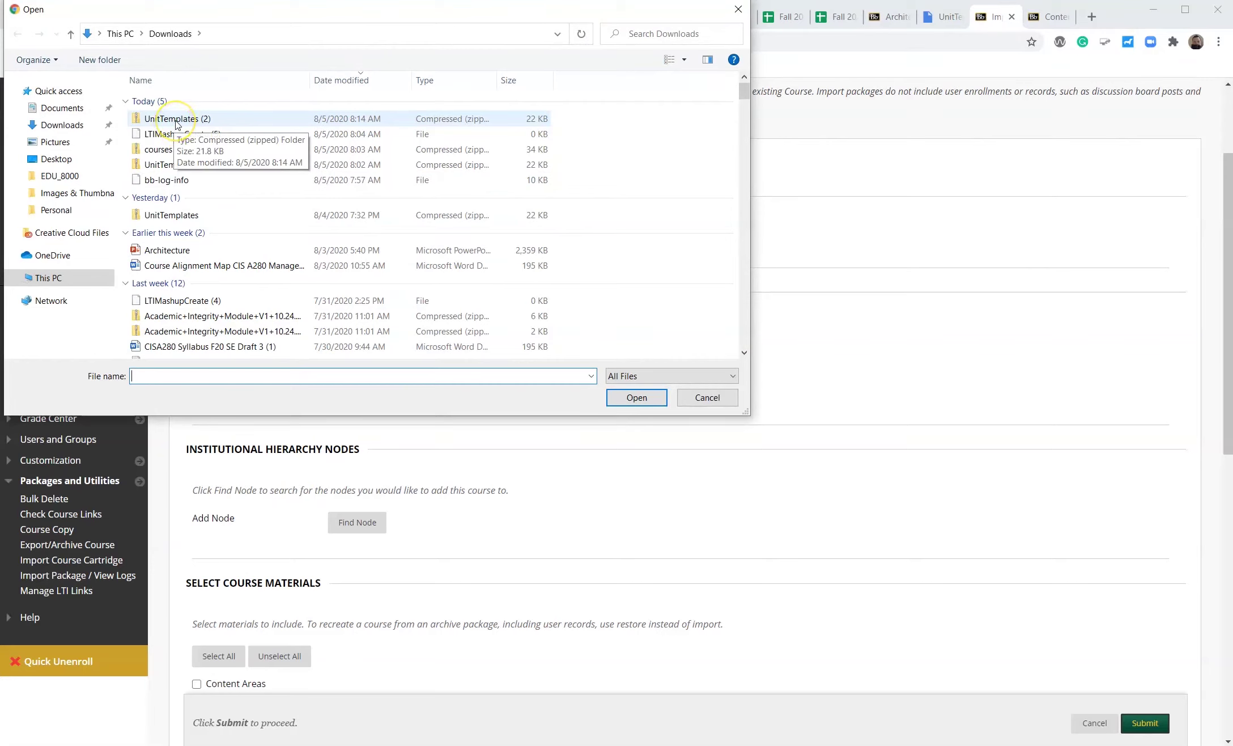
pyautogui.click(176, 120)
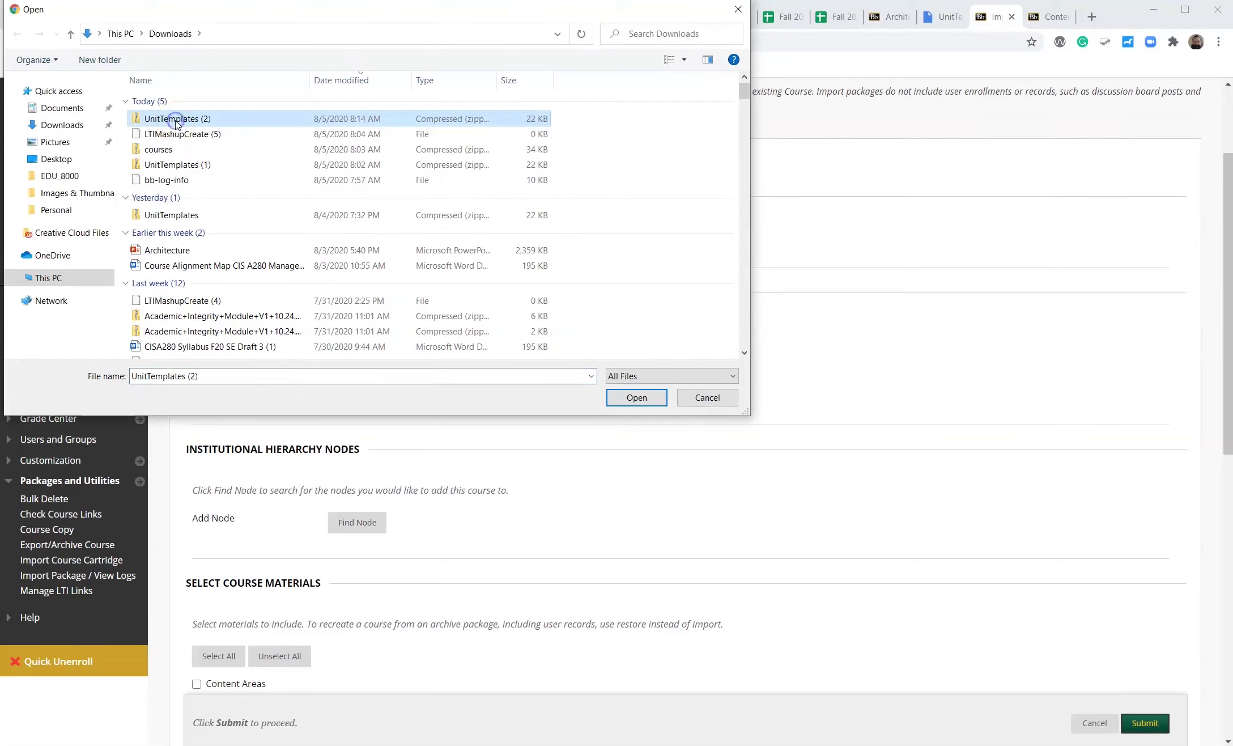
pyautogui.click(208, 375)
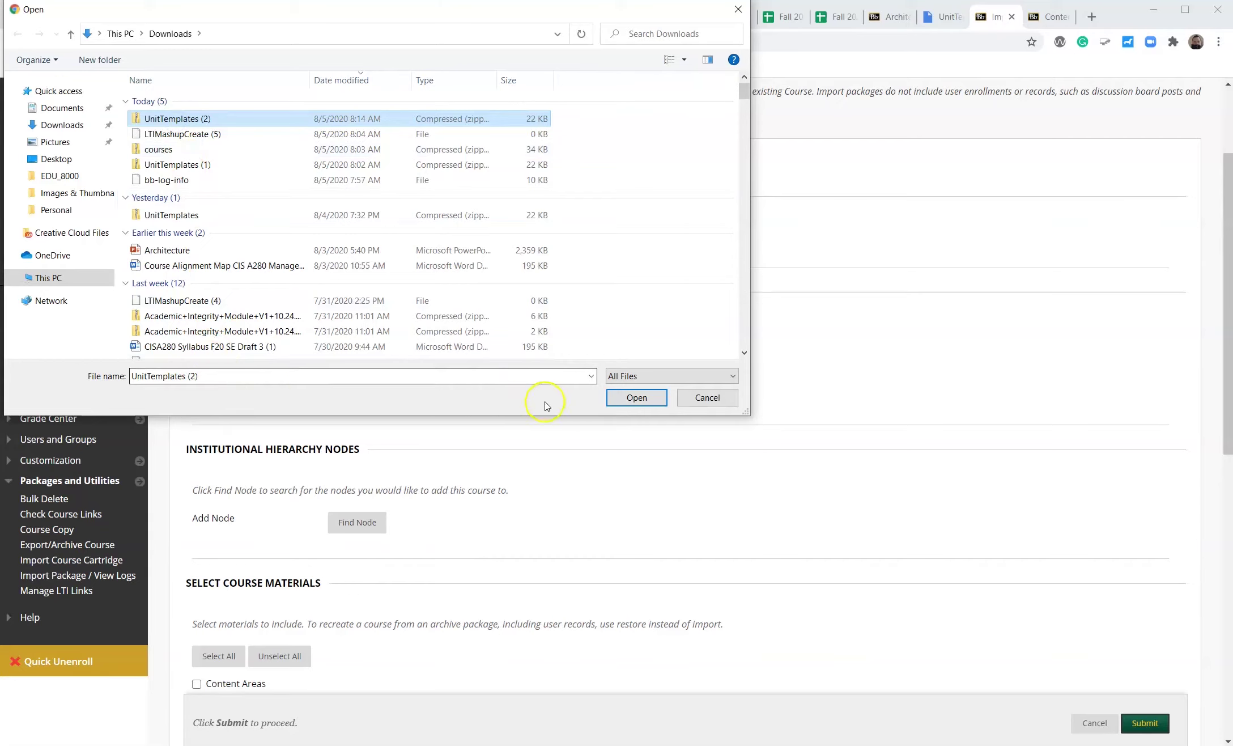
# Select all course materials, include only forums with no starter posts, and submit the import
pyautogui.click(635, 398)
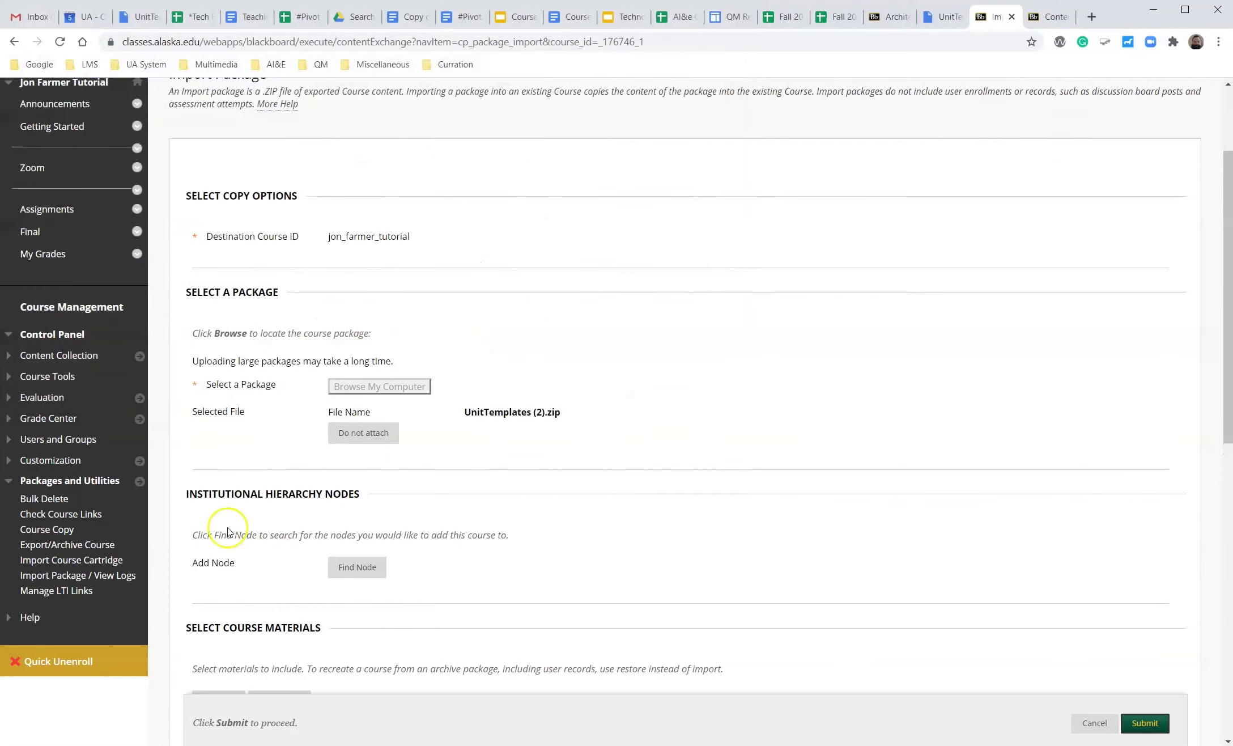
pyautogui.scroll(-4, 198, 527)
pyautogui.click(216, 421)
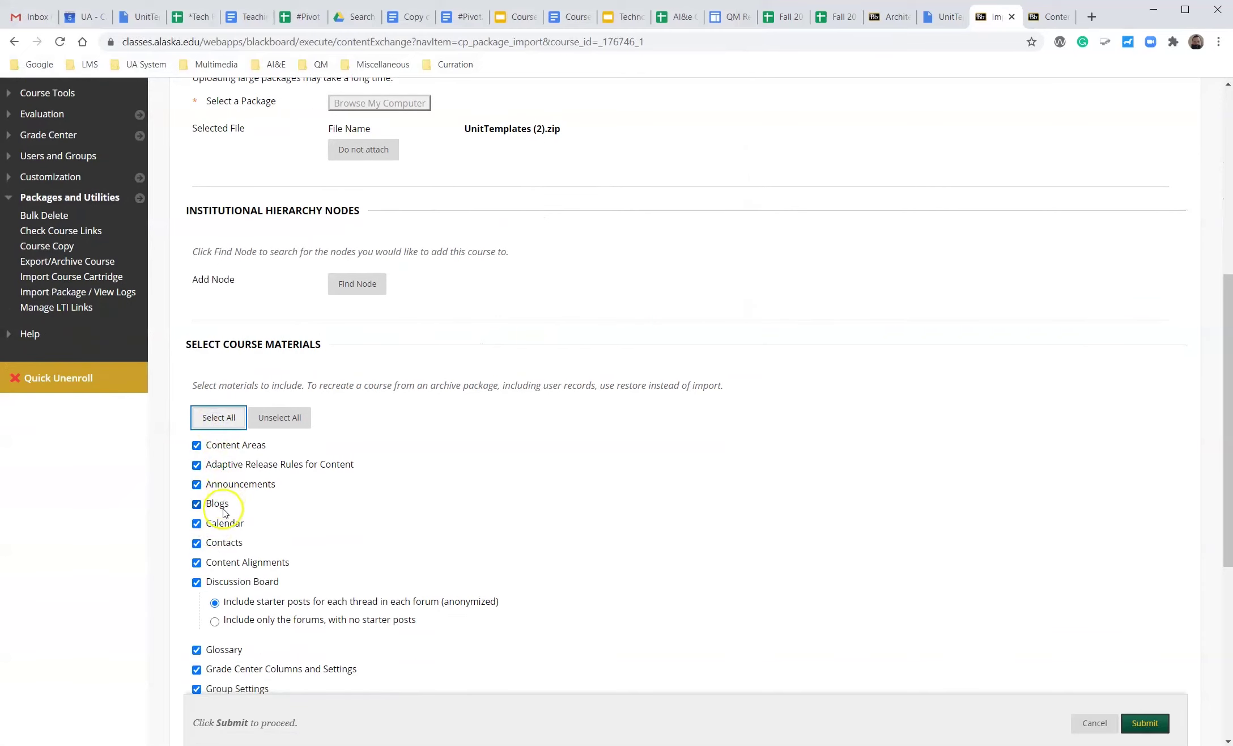
pyautogui.click(215, 622)
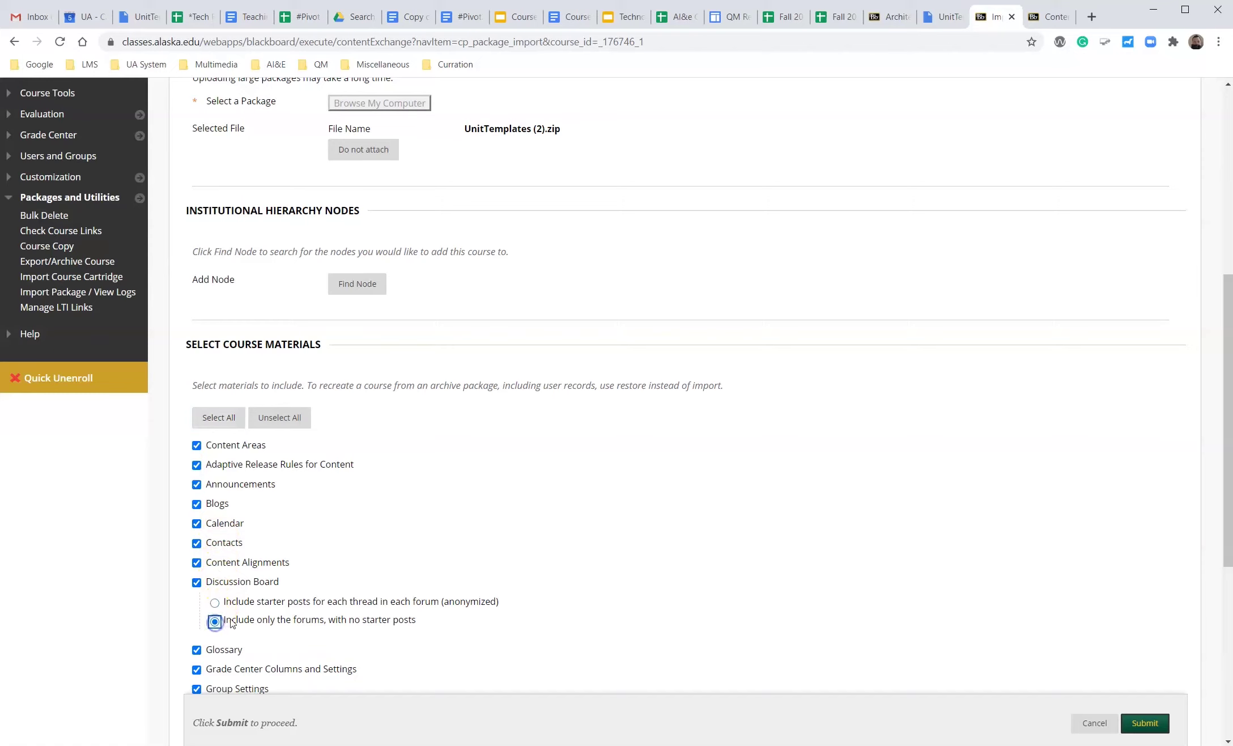
pyautogui.scroll(-5, 238, 622)
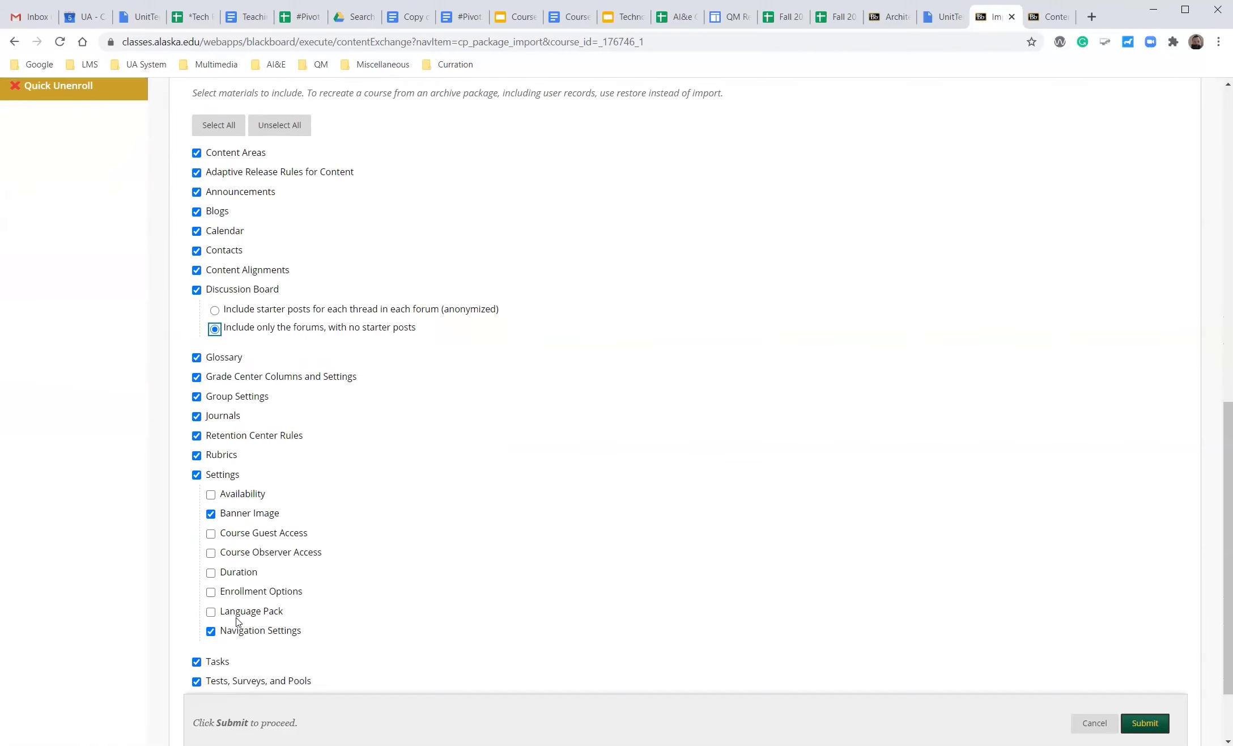
pyautogui.scroll(-1, 238, 622)
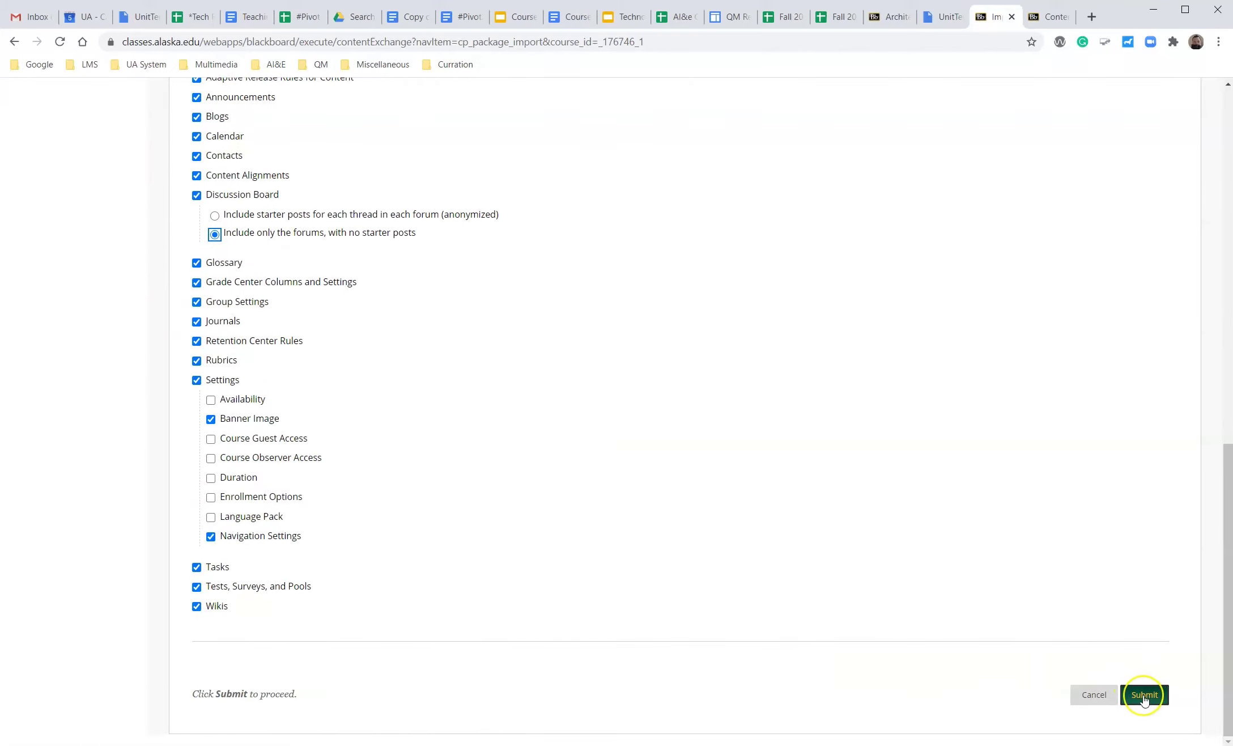
pyautogui.click(1145, 695)
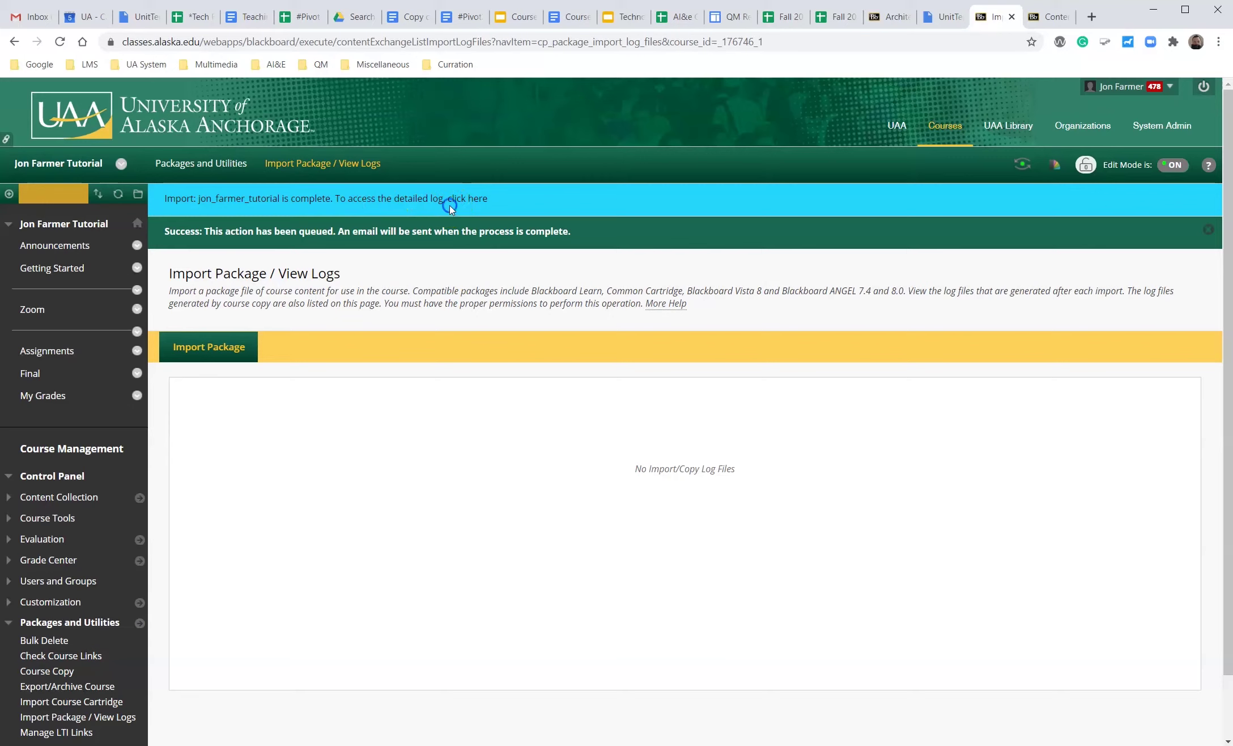
# Open the ImportFile detailed log from the import-complete banner's log list
pyautogui.click(453, 200)
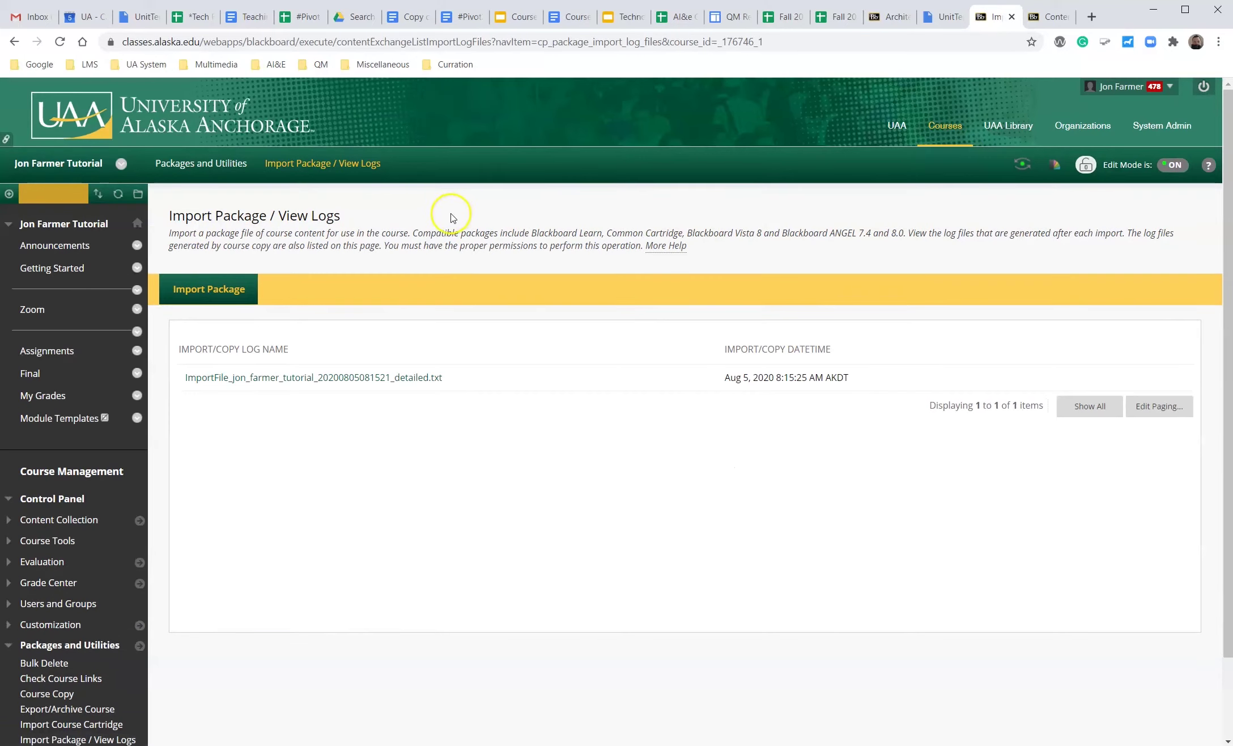
pyautogui.click(256, 378)
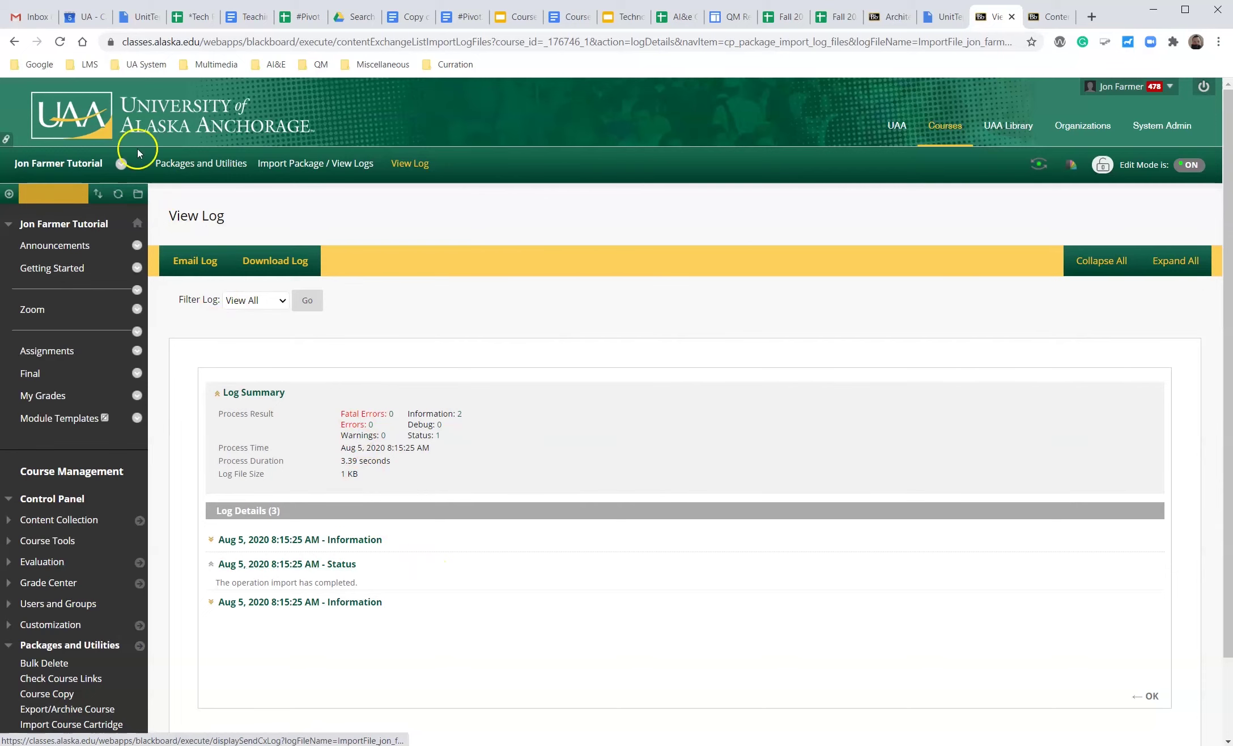
# Select Module Templates in the course menu
pyautogui.click(60, 41)
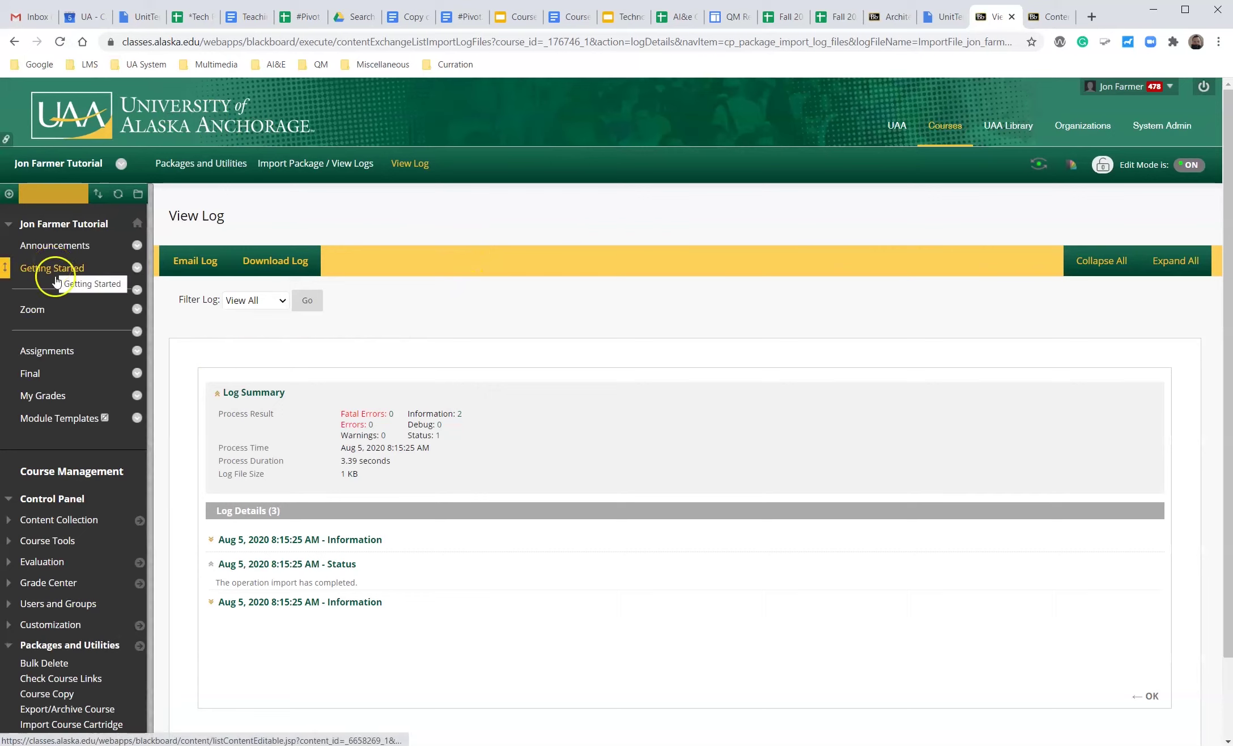
# Open the module templates folder showing Module Template and Template Folder items
pyautogui.click(44, 421)
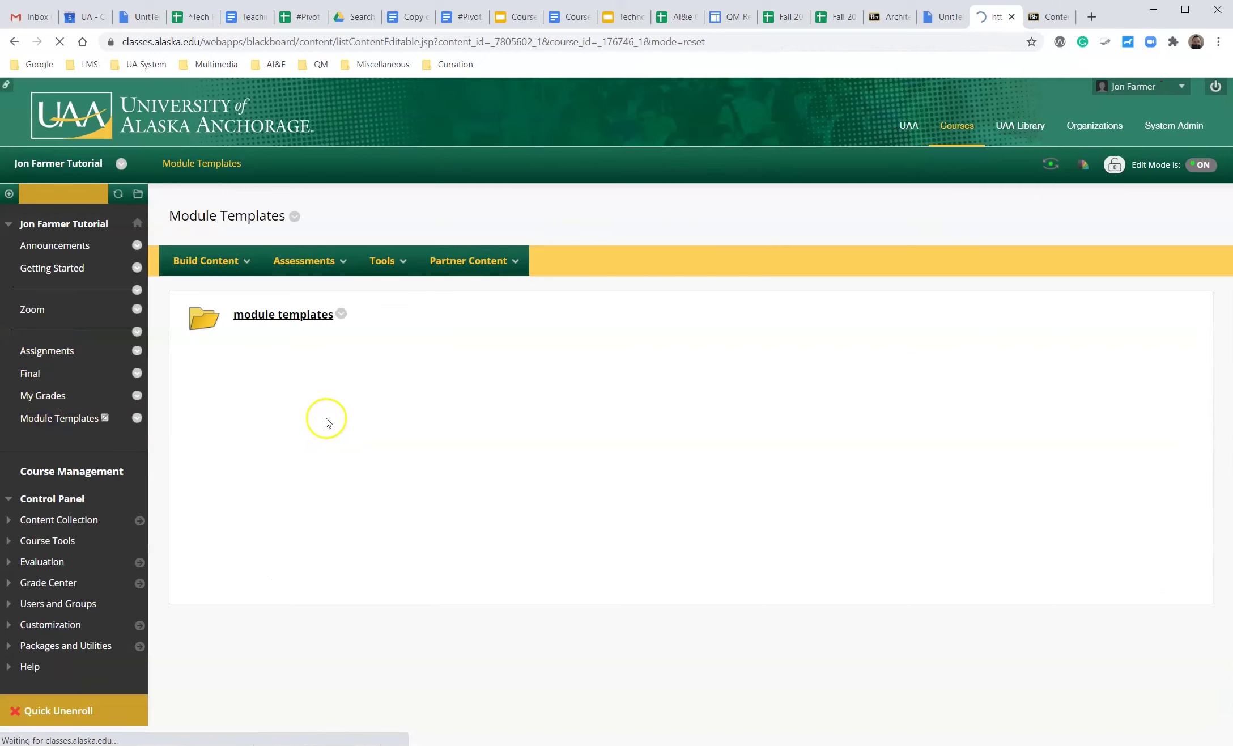
pyautogui.click(274, 317)
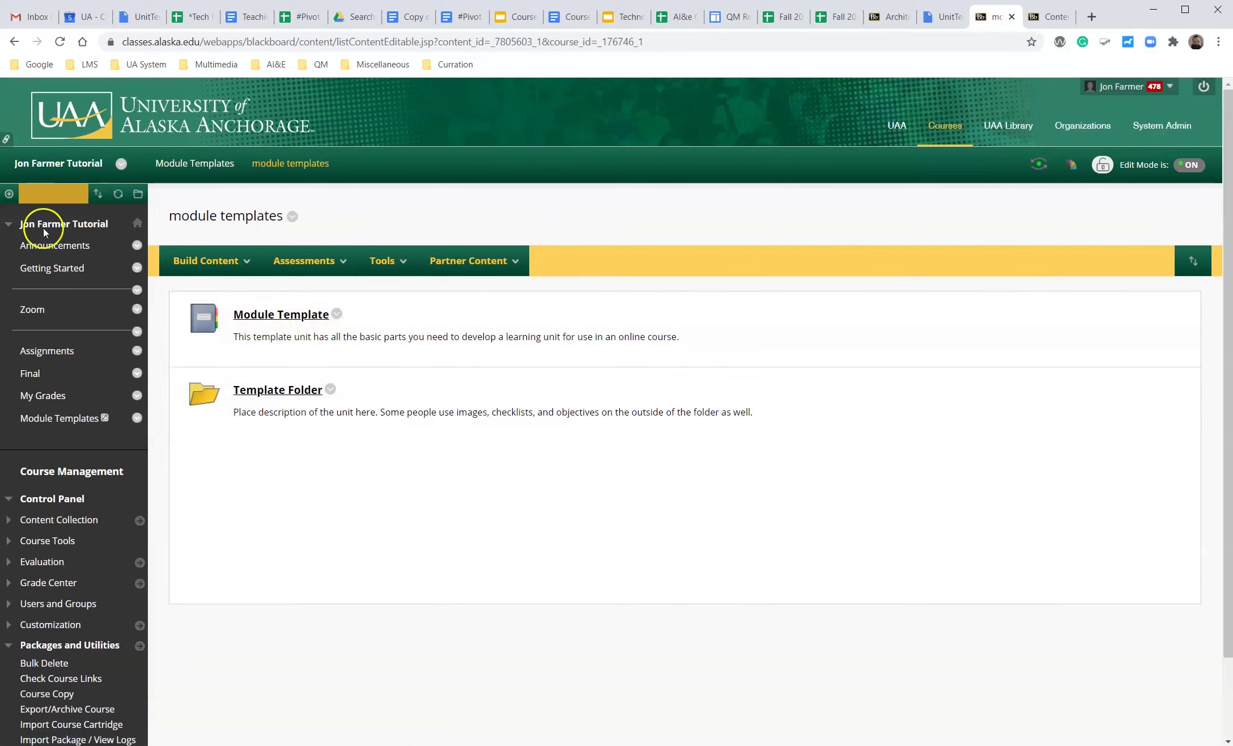
pyautogui.click(34, 419)
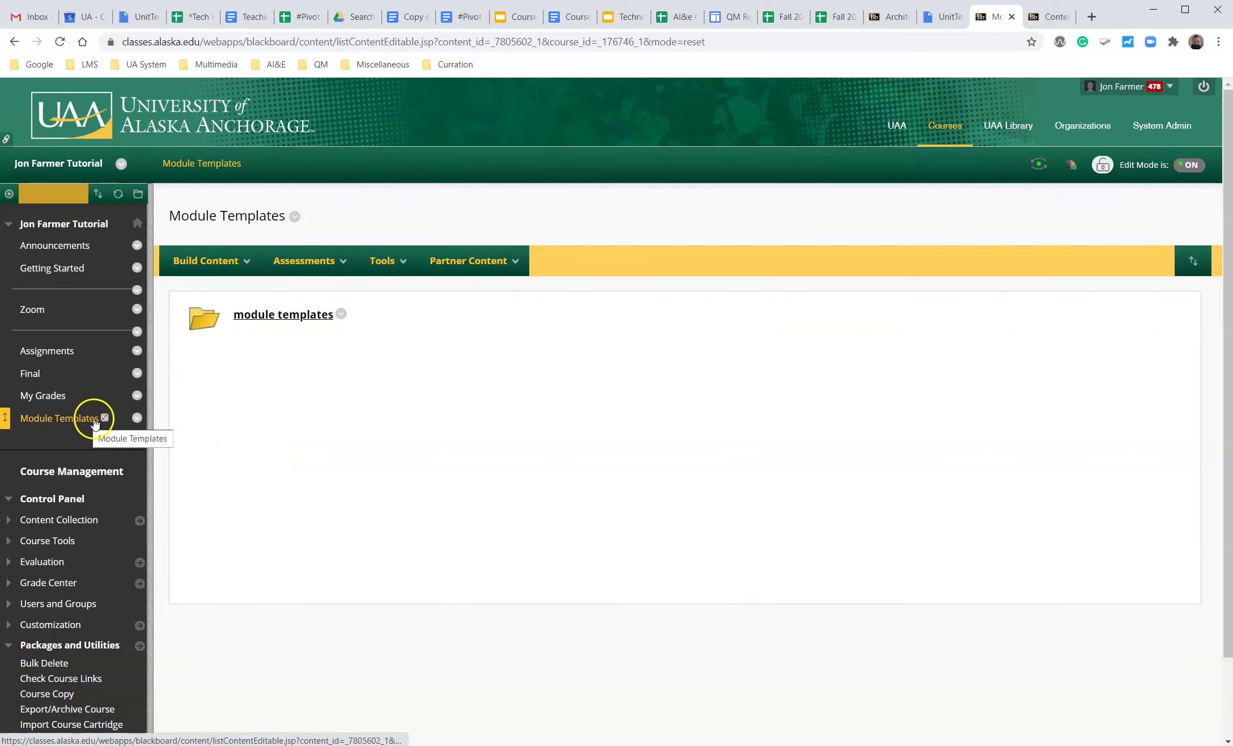
pyautogui.click(289, 323)
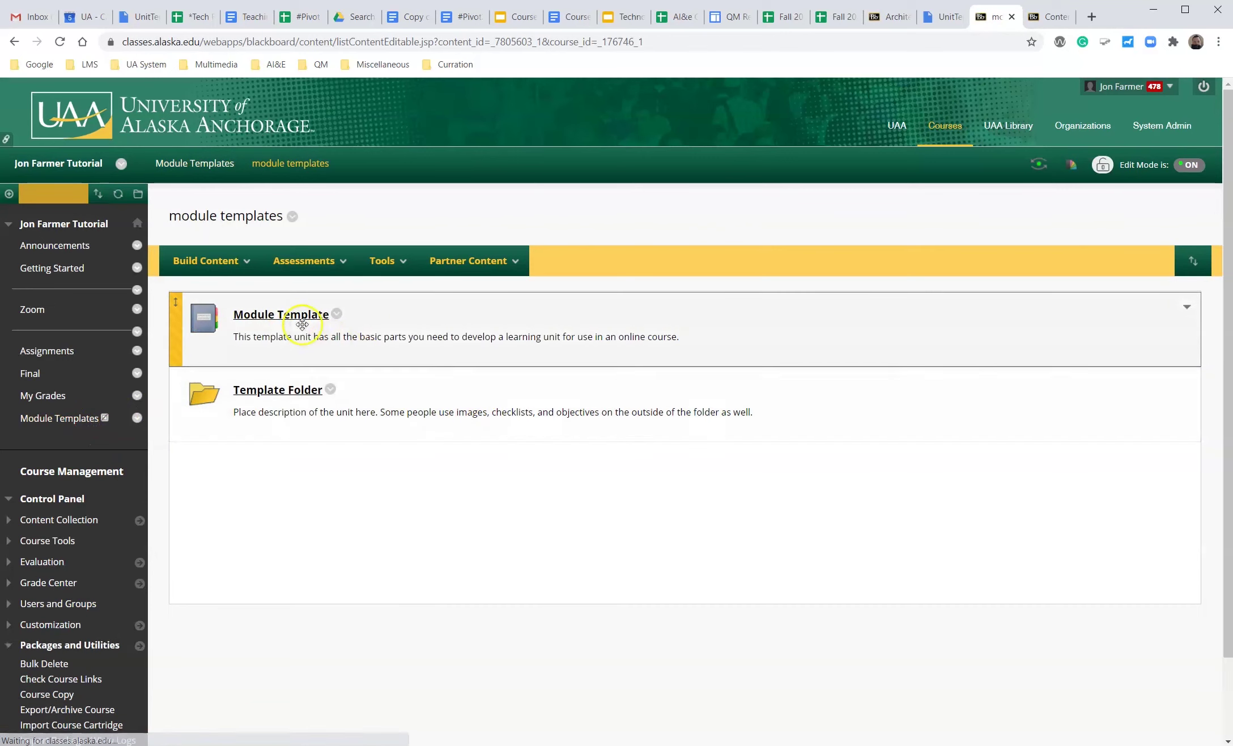